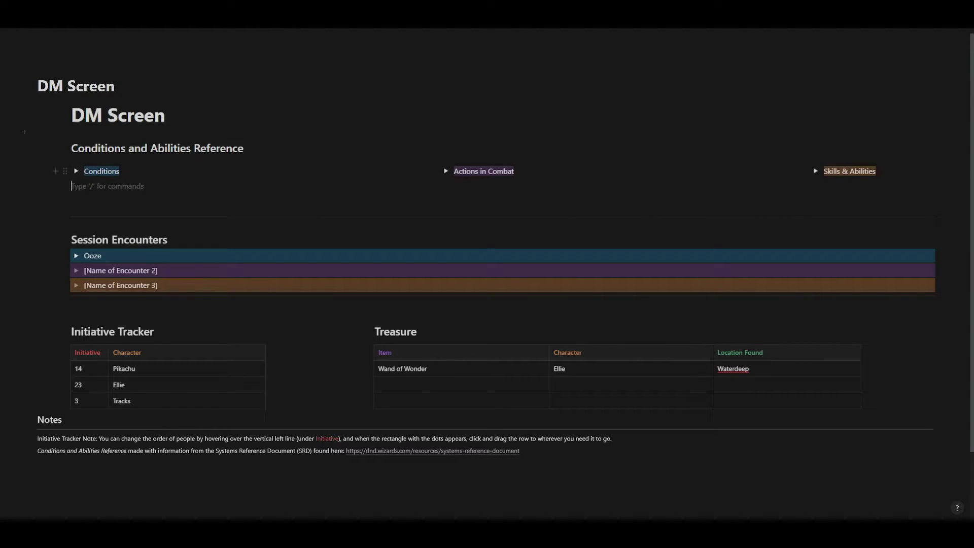
- Expand the Conditions list, then show and hide the Exhaustion rules
left_click(76, 171)
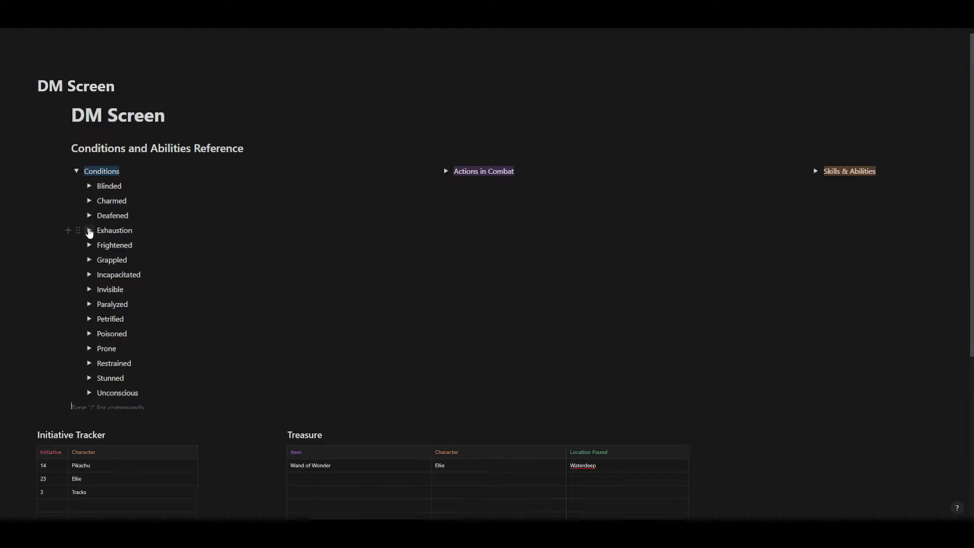
left_click(90, 231)
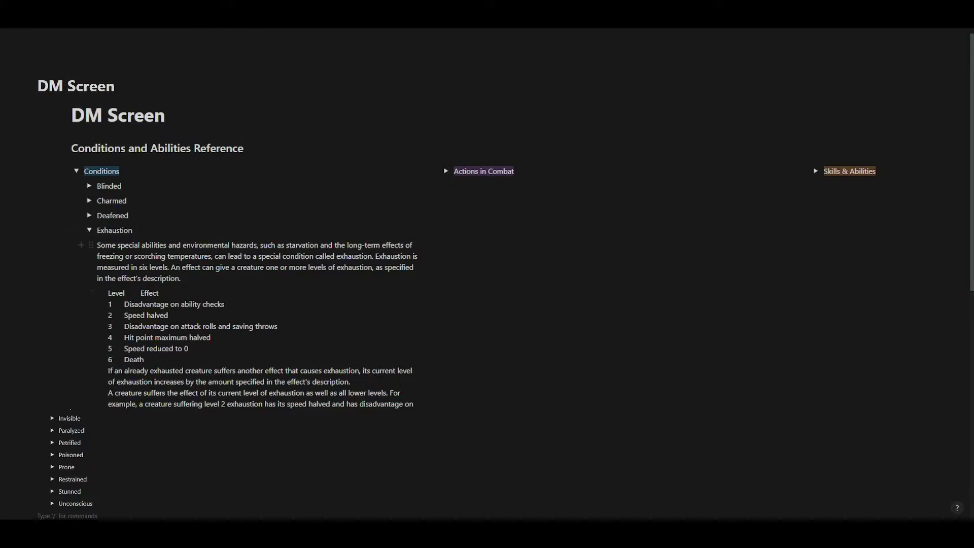
left_click(90, 230)
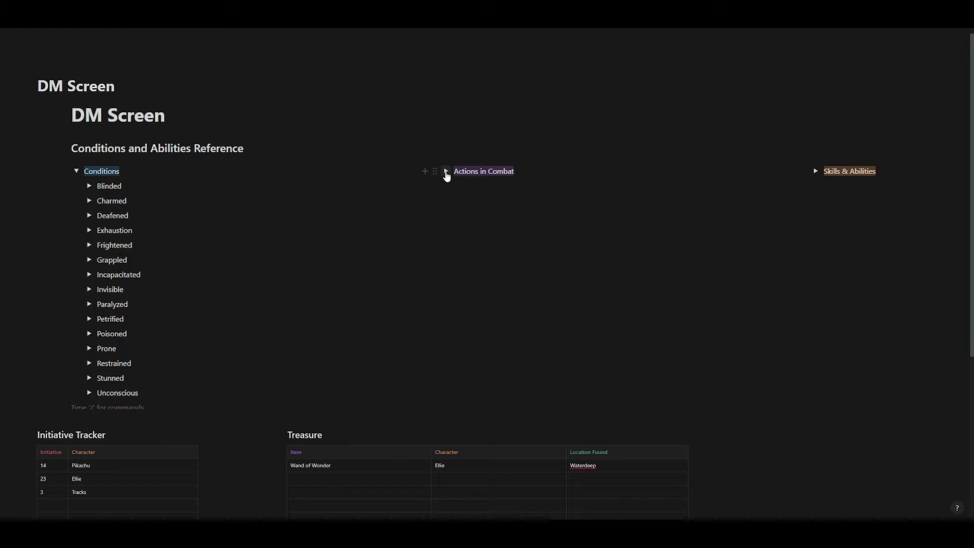
- Expand Actions in Combat, Skills & Abilities and Wisdom, reveal the Ooze note, then select Ellie's initiative
left_click(446, 172)
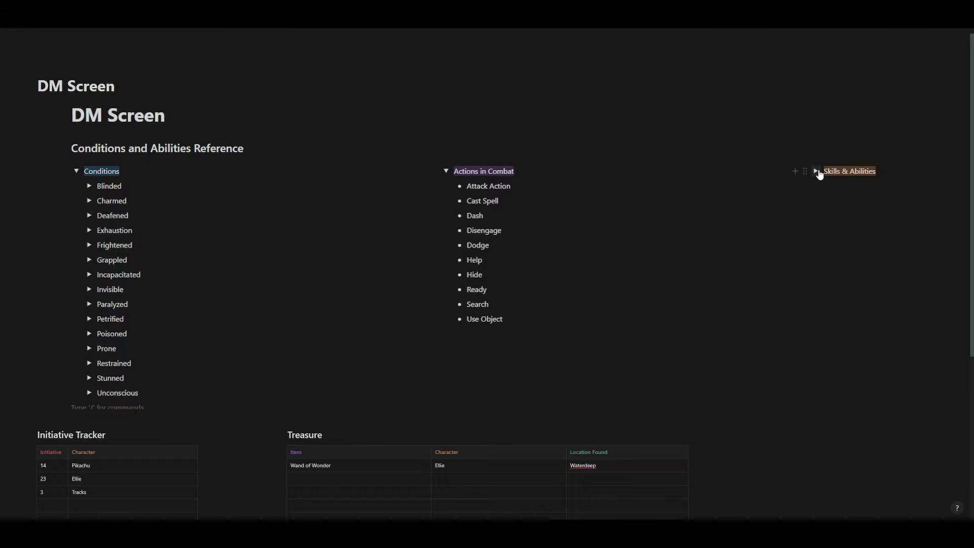
left_click(818, 172)
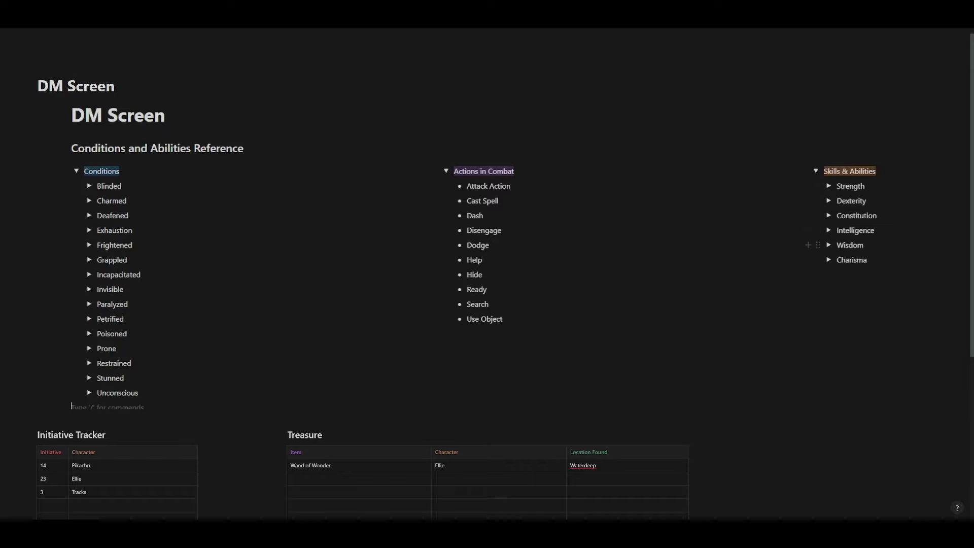
left_click(829, 245)
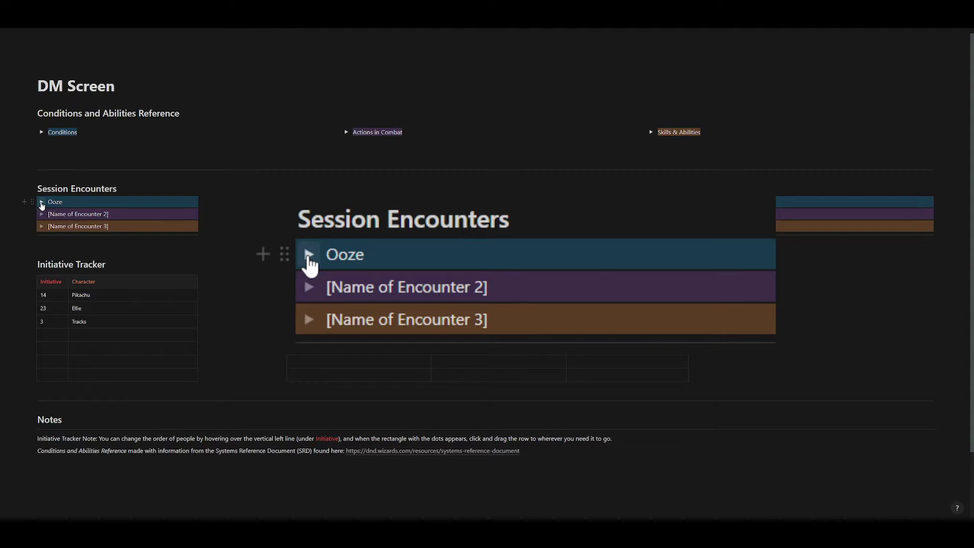
left_click(42, 203)
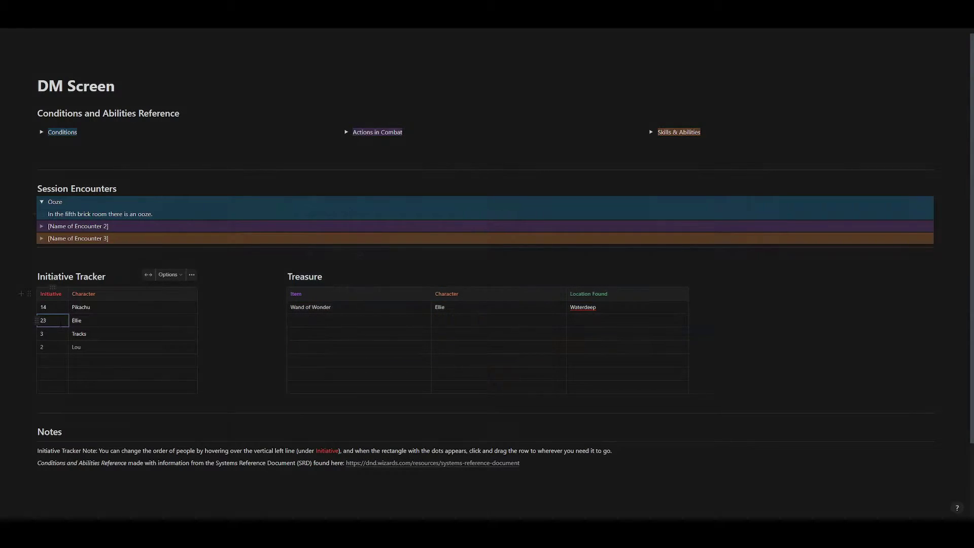
left_click(61, 324)
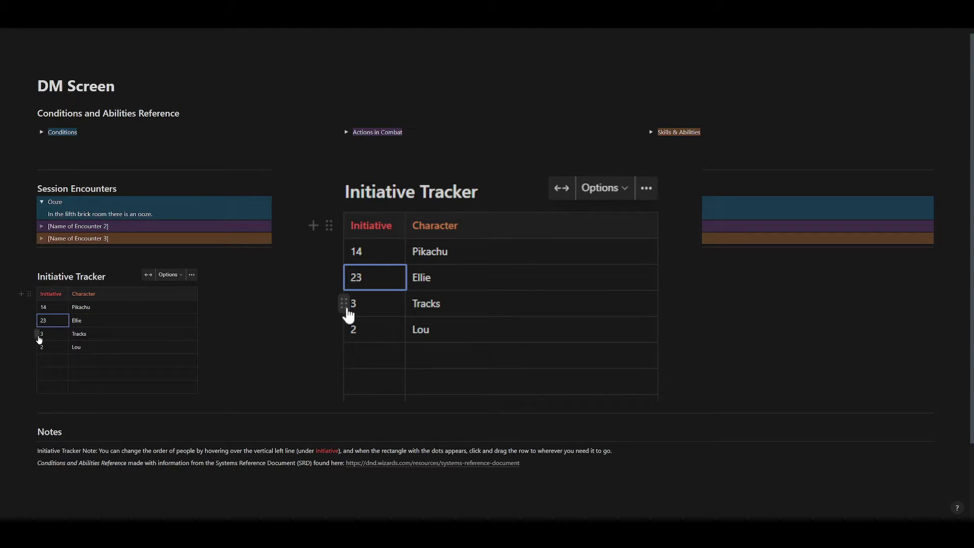
- Move Ellie's row above Pikachu and add an empty column to the Treasure table
left_click(344, 277)
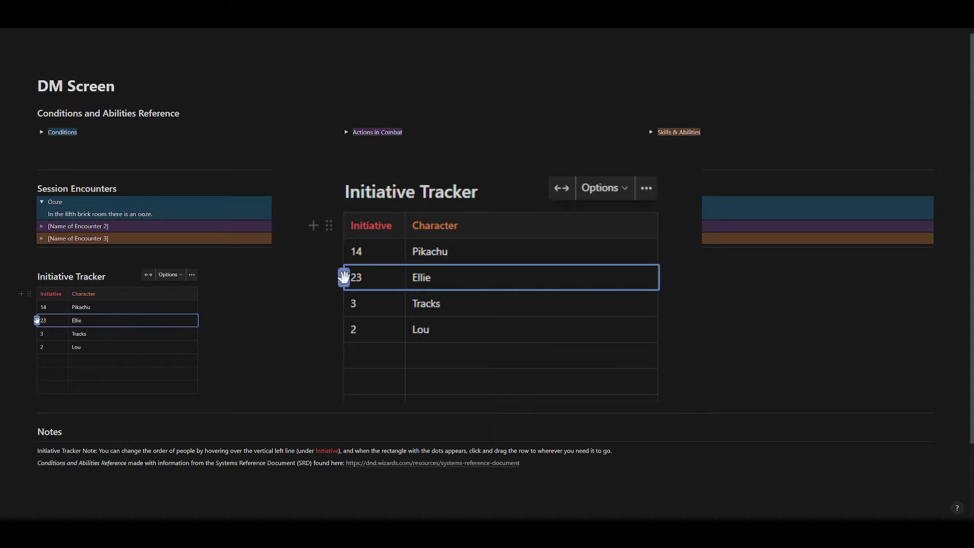
left_click_drag(344, 277, 344, 251)
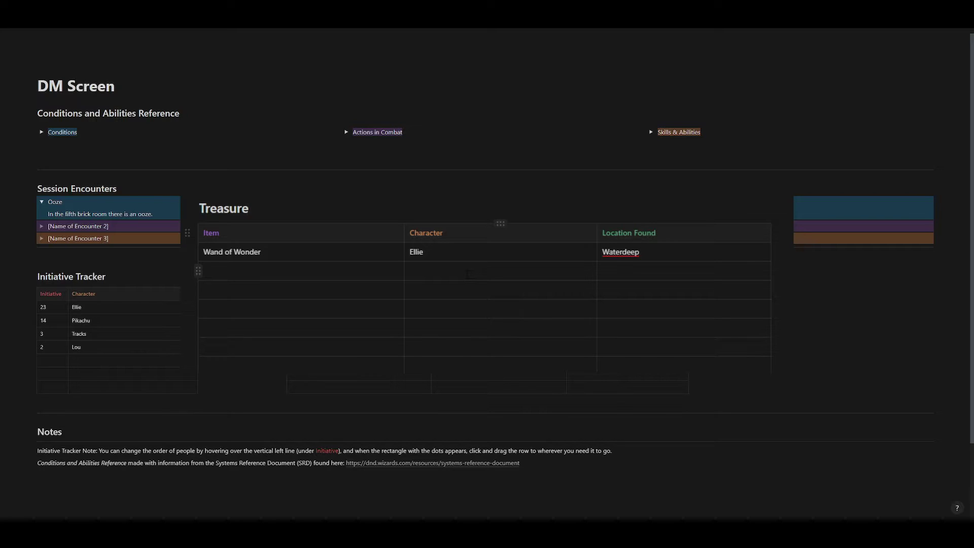
left_click(777, 300)
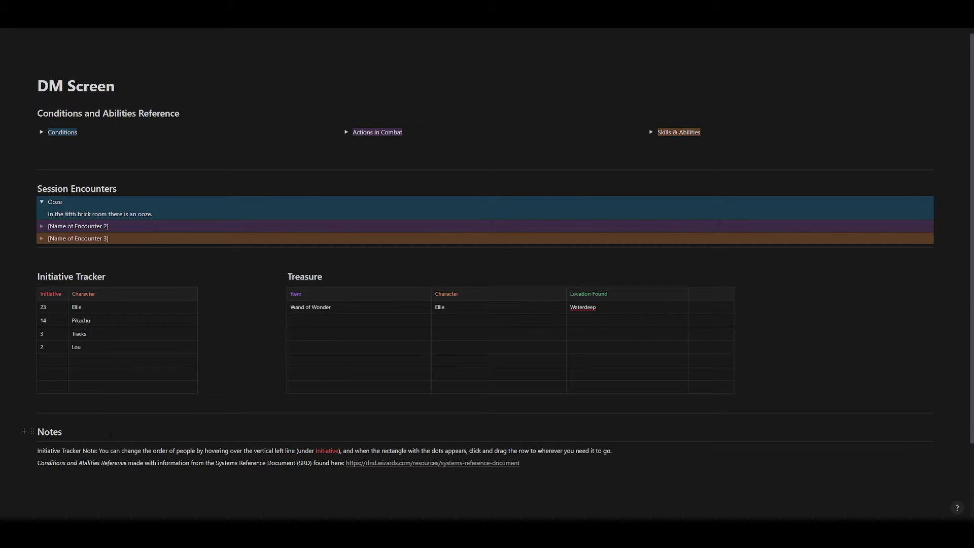
- Insert a blank line under the Notes heading, dismissing the slash block menu
key("Return")
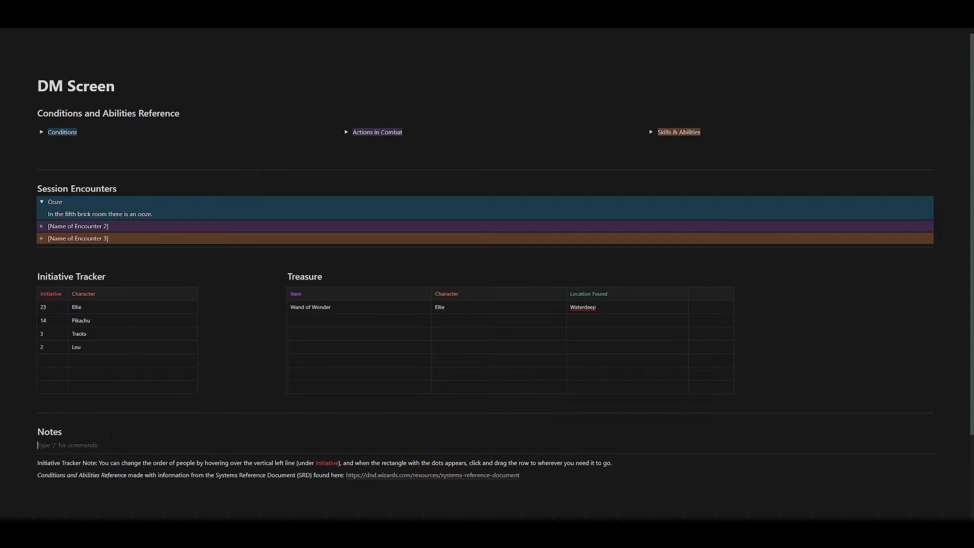
type("/")
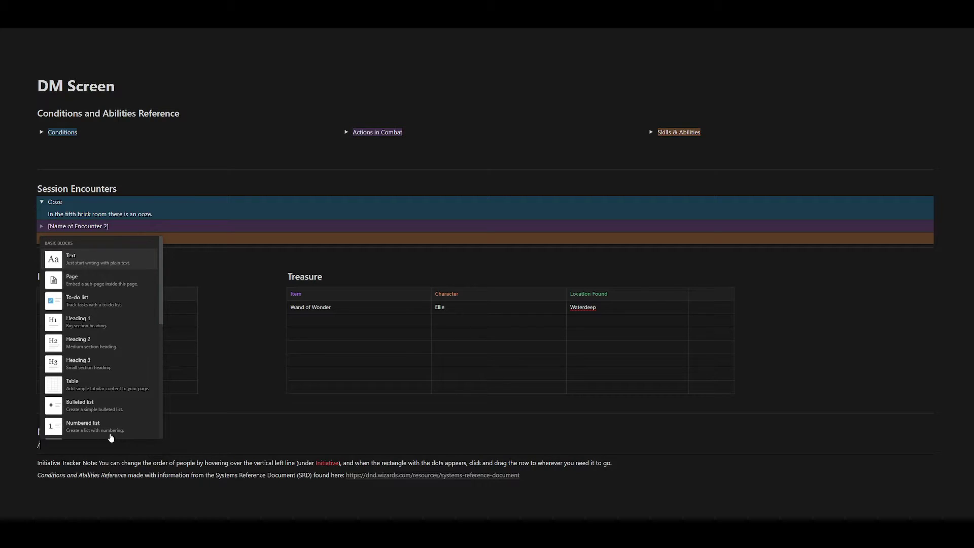
key("BackSpace")
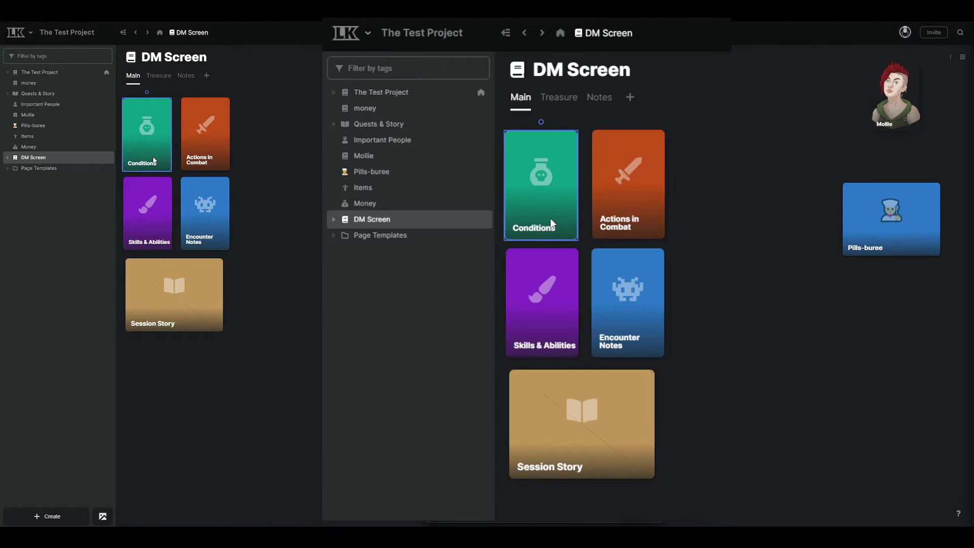
left_click(153, 160)
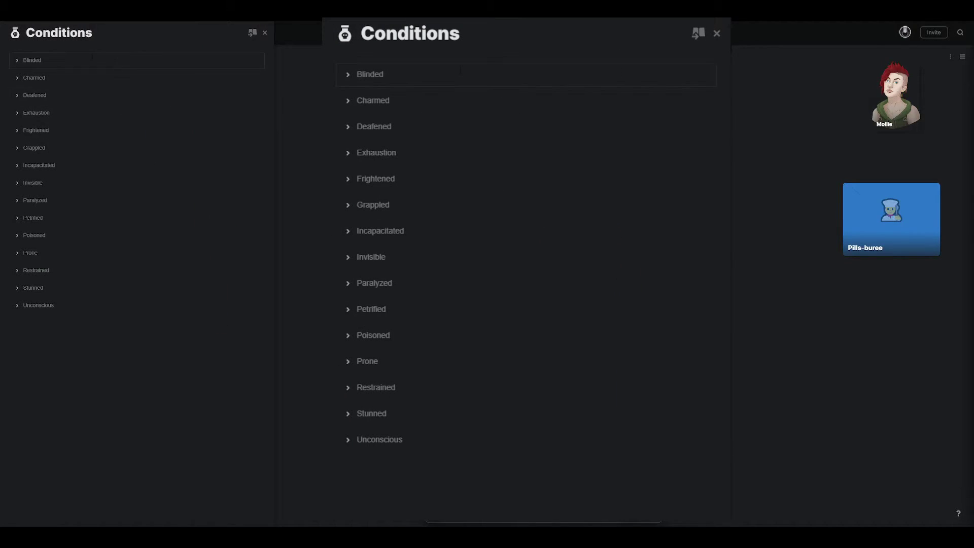
left_click(18, 147)
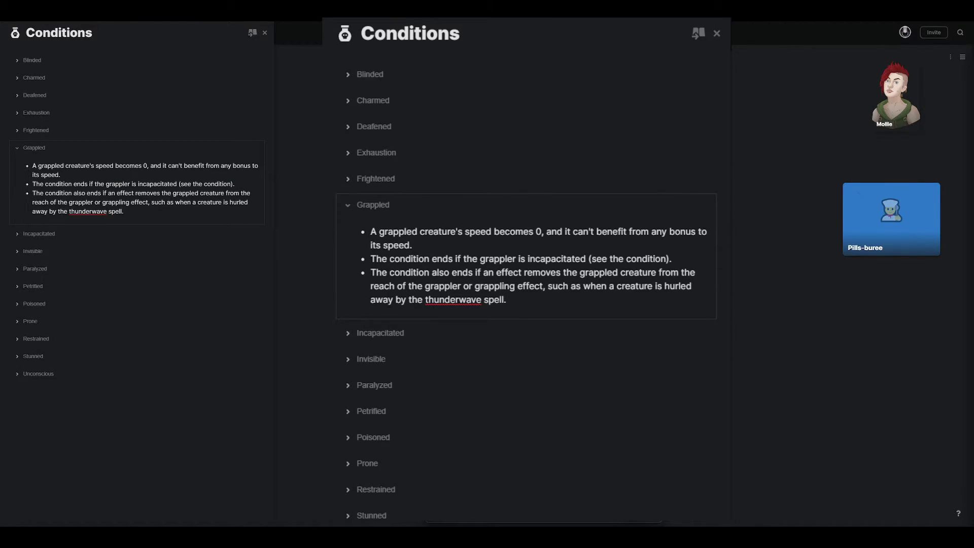
left_click(18, 148)
left_click(265, 33)
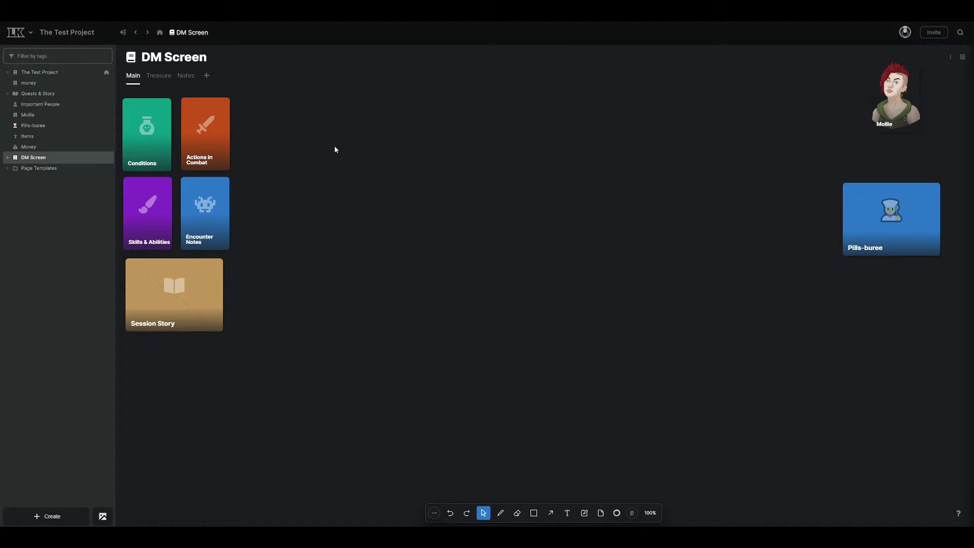
left_click(187, 292)
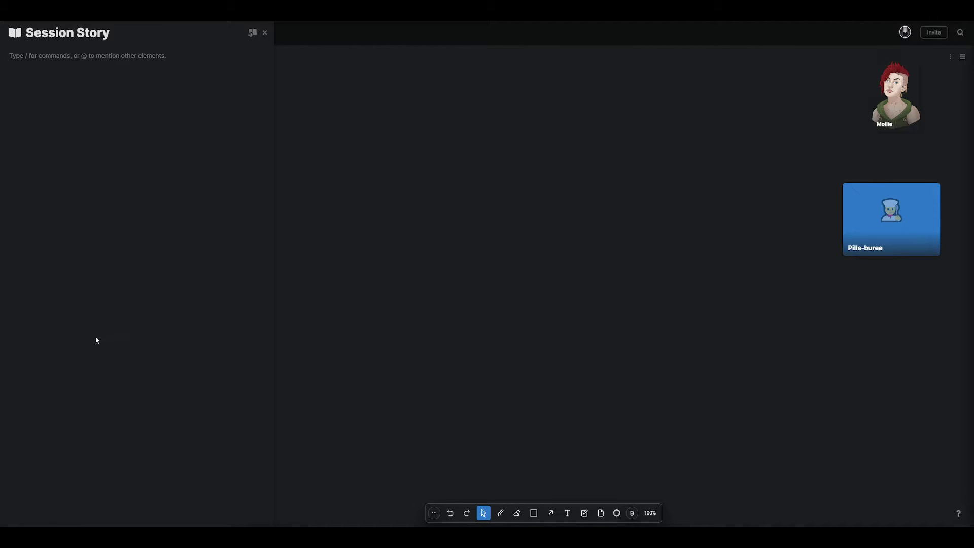
left_click(265, 33)
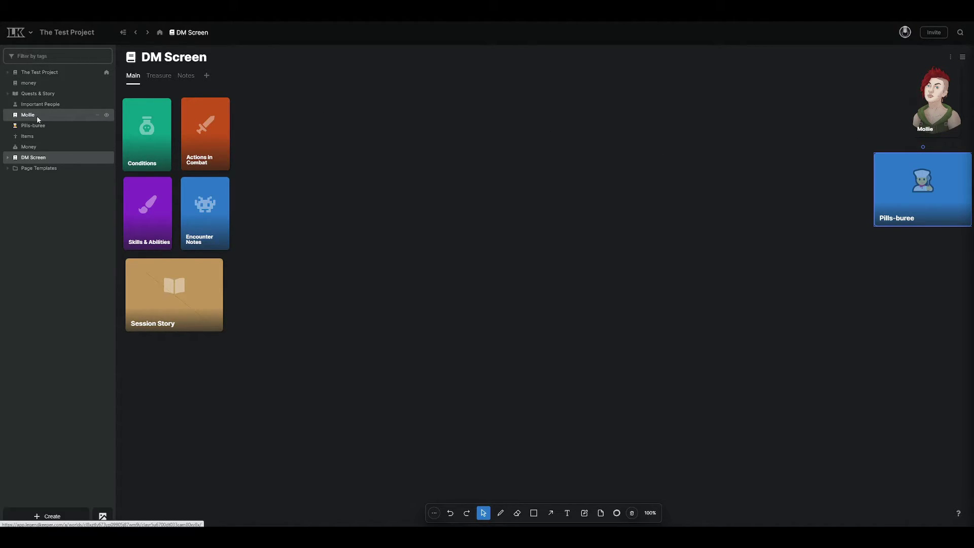
double_click(938, 102)
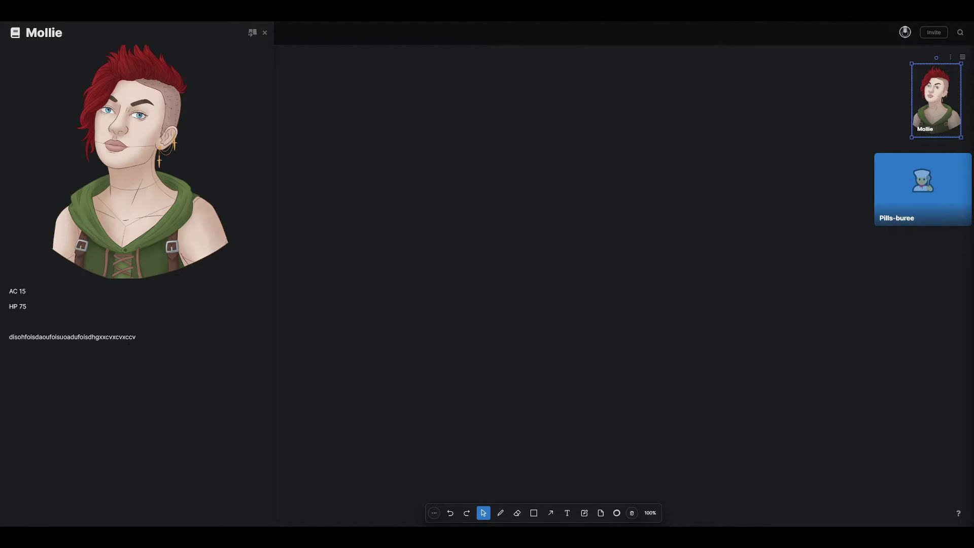
left_click(265, 32)
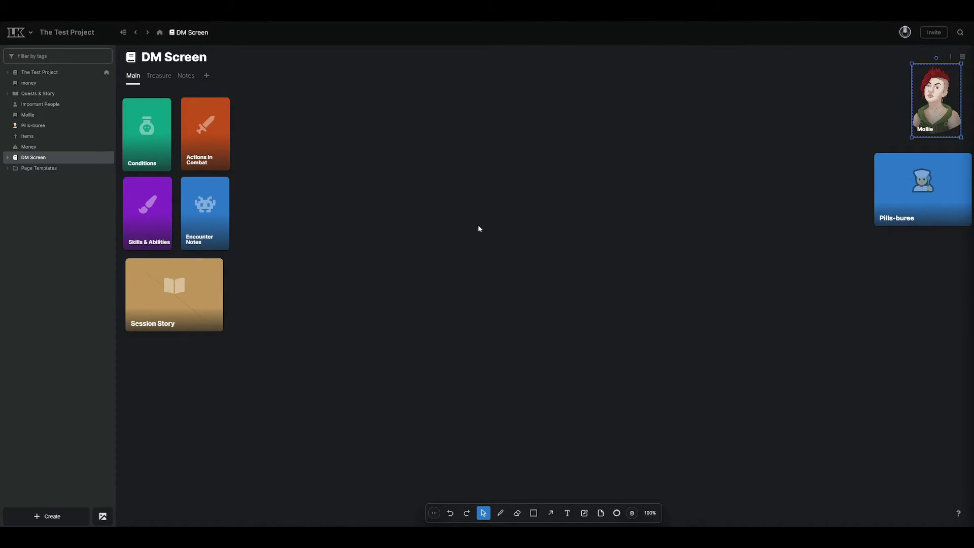
left_click(913, 201)
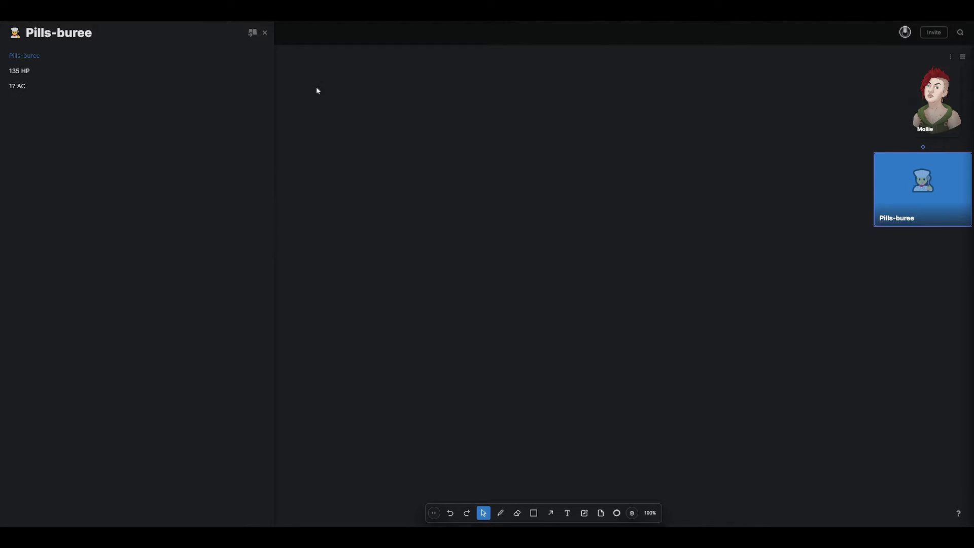
left_click(265, 33)
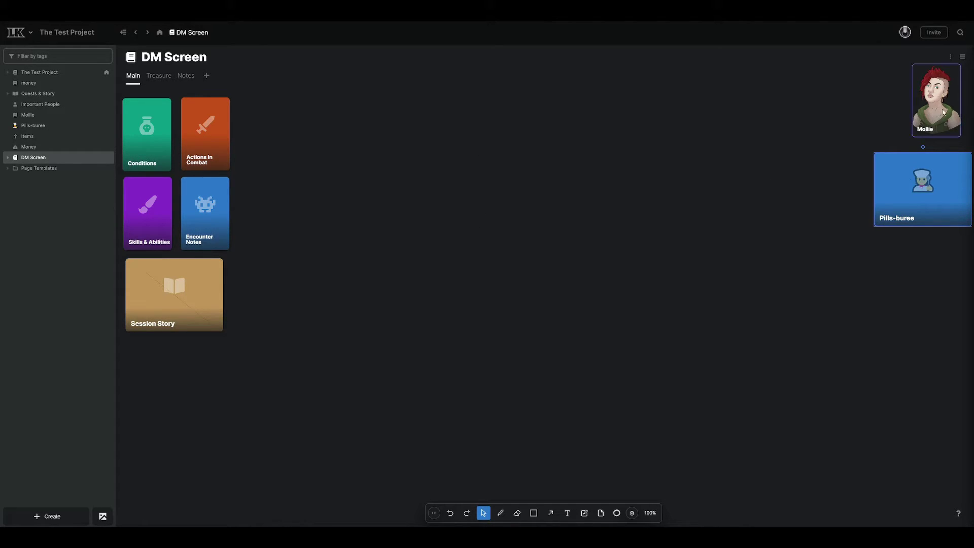
- Reposition the Mollie and Pills-buree cards, placing Mollie over Pills-buree
left_click_drag(943, 114, 548, 236)
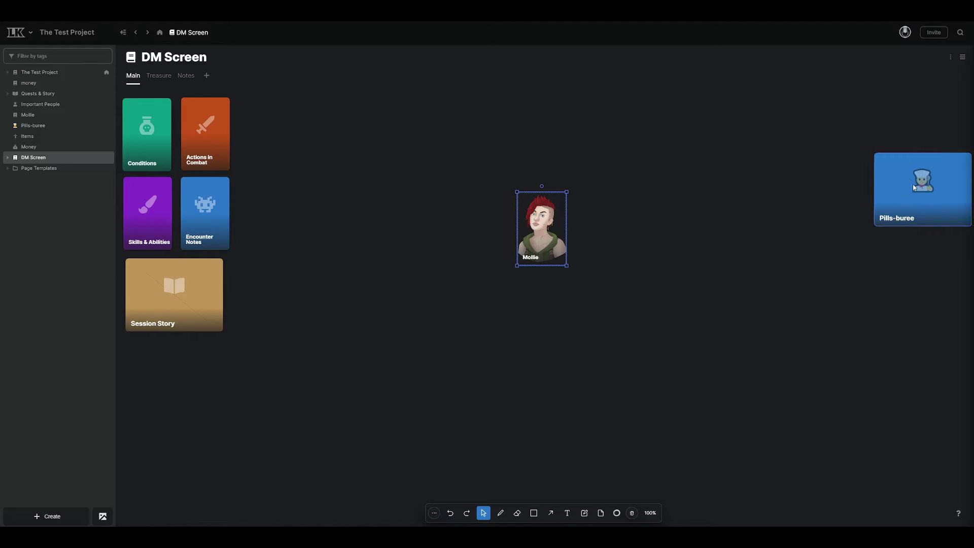
left_click_drag(915, 187, 540, 172)
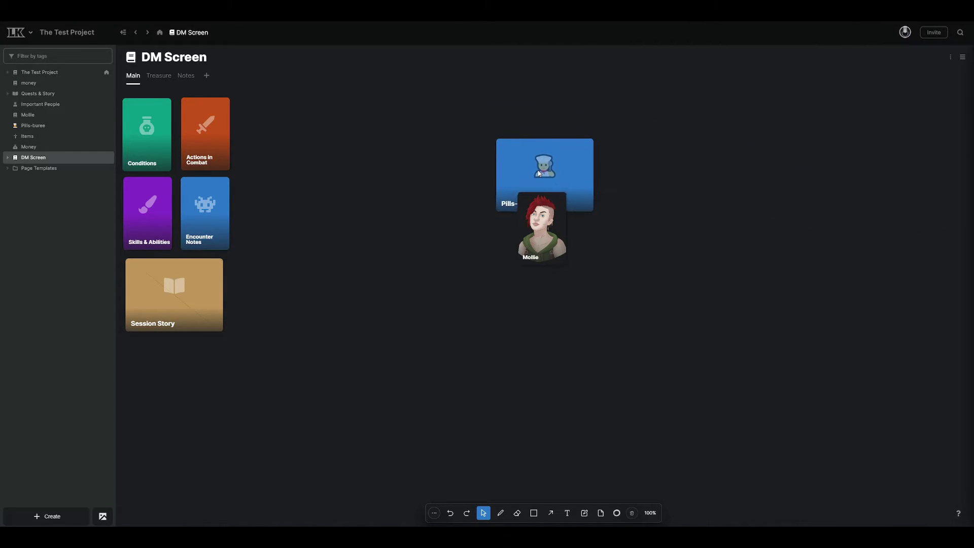
left_click_drag(538, 231, 533, 117)
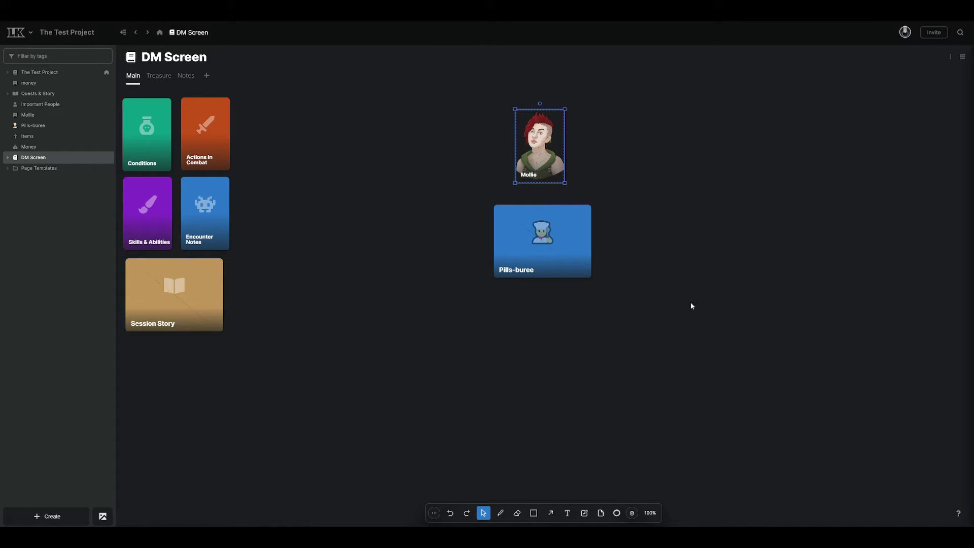
- Add a '17' text label and move it onto the Pills-buree card
left_click(568, 514)
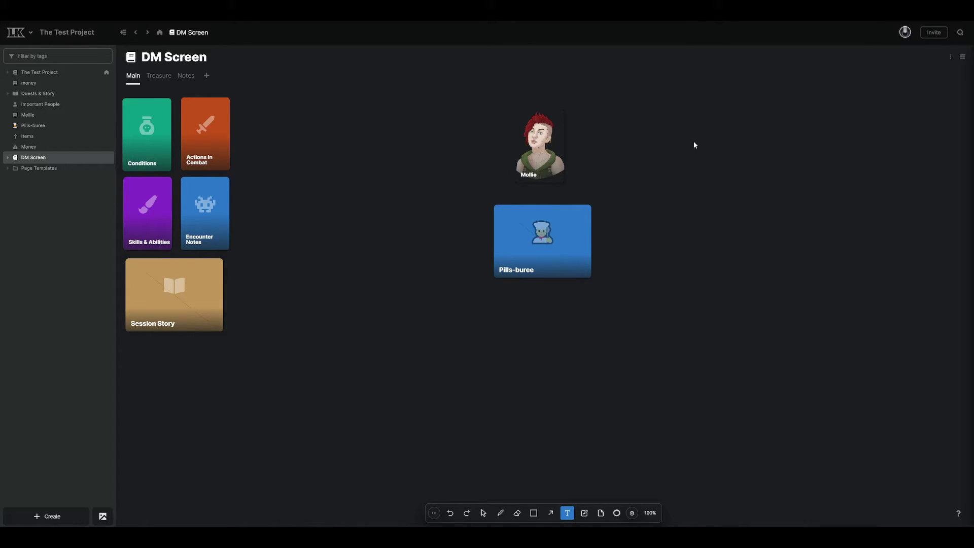
type("17")
left_click(483, 513)
left_click_drag(696, 143, 664, 148)
left_click_drag(559, 127, 647, 160)
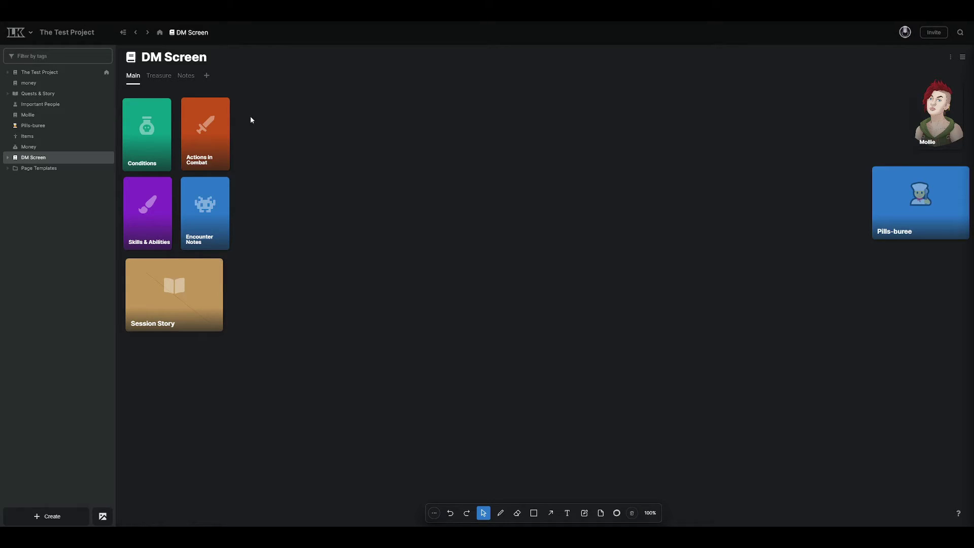
left_click(163, 80)
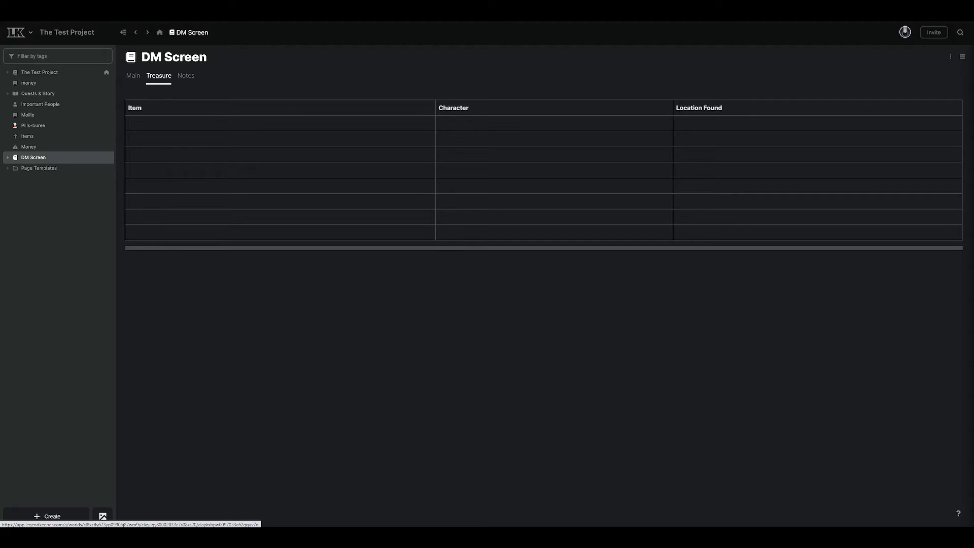
left_click(191, 78)
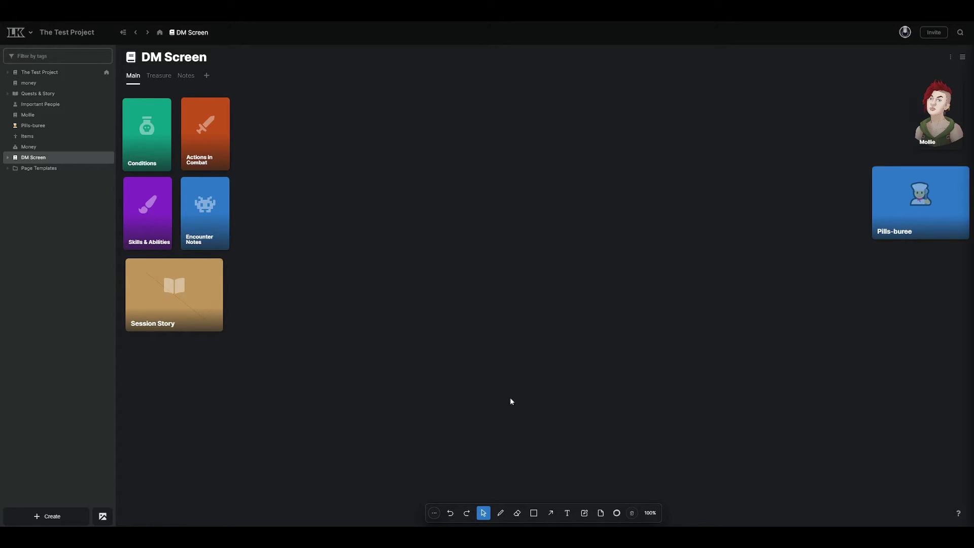
- Create a new wiki page card named 'Extra' with DM Screen as its parent
left_click(601, 514)
left_click(462, 137)
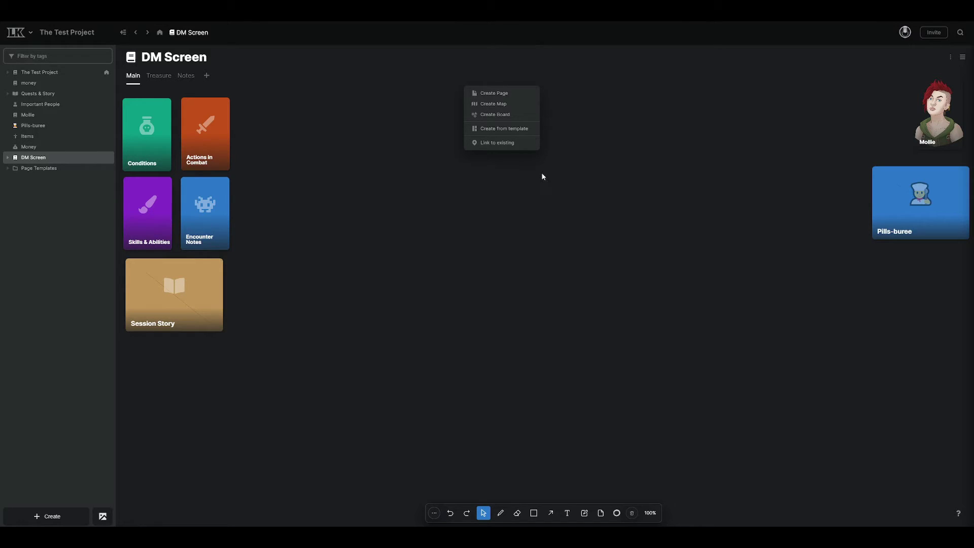
left_click(507, 95)
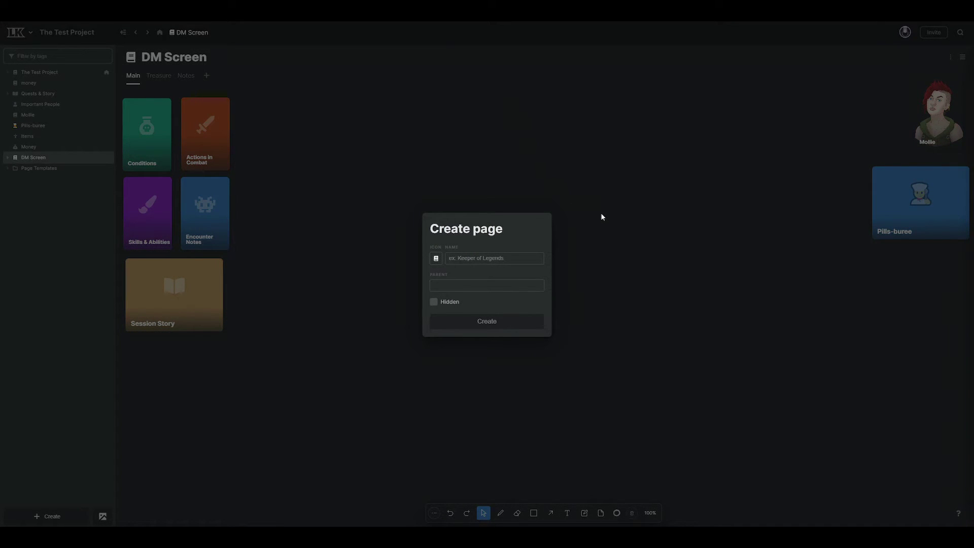
type("Extra")
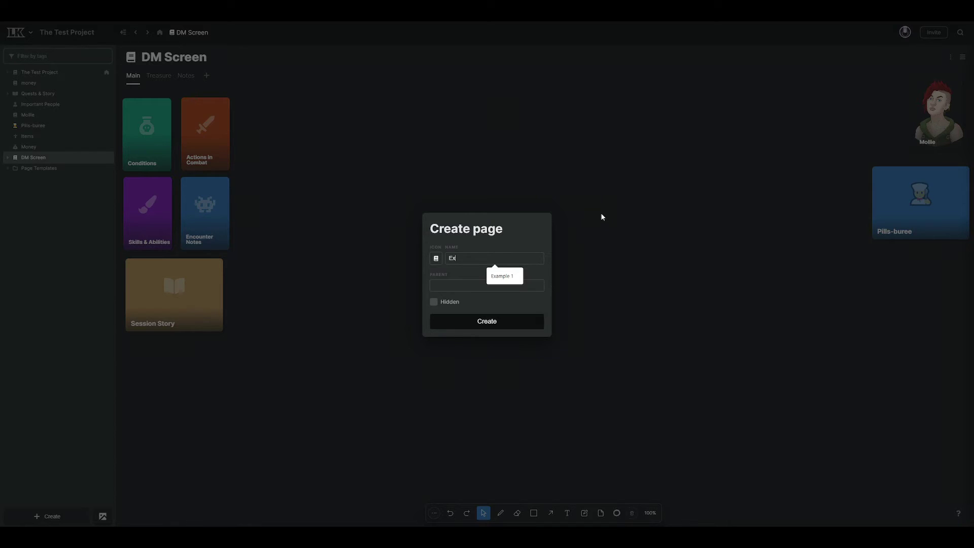
left_click(480, 287)
scroll(481, 346, "down", 3)
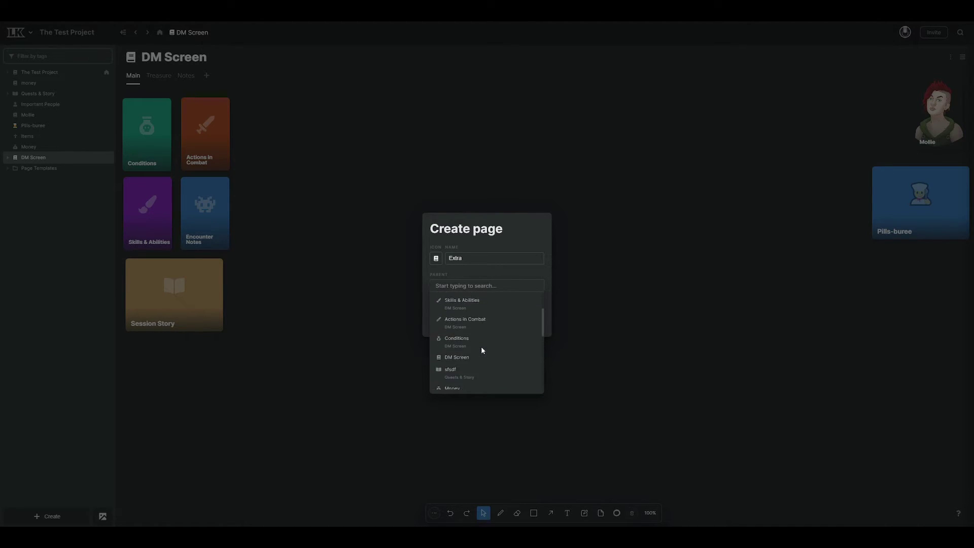
left_click(476, 341)
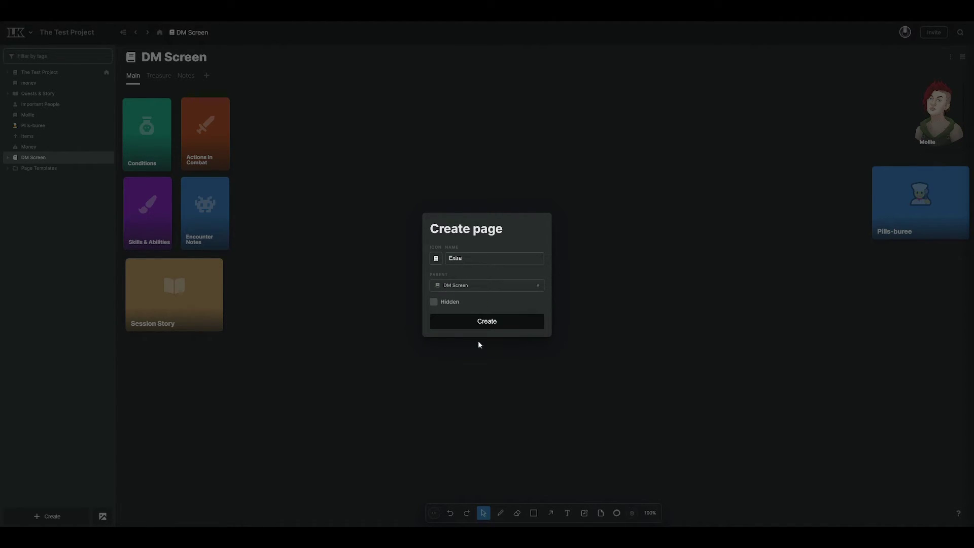
left_click(496, 324)
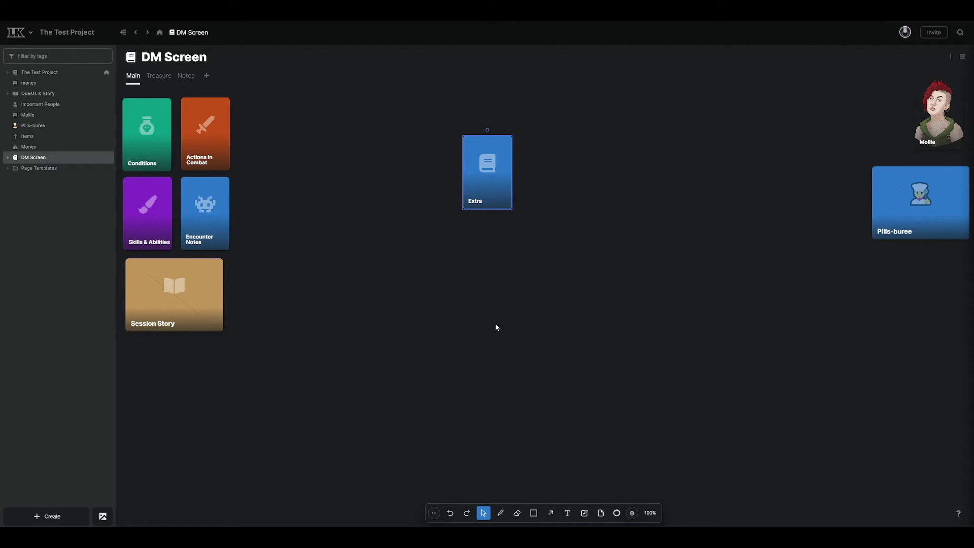
- Open the Extra page, type 'Tedh', set a feather page icon, and return to DM Screen
double_click(489, 186)
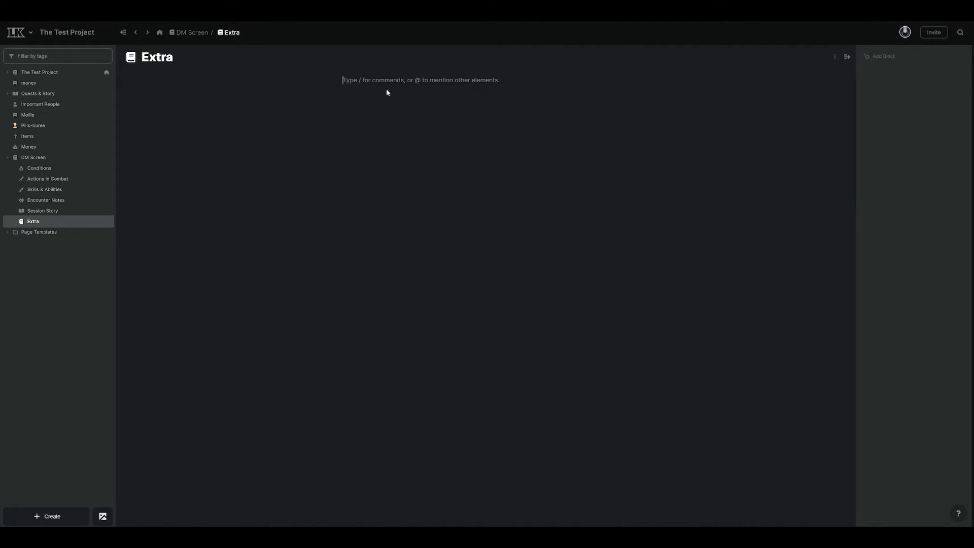
type("Tedhlouasdfyh")
left_click(131, 58)
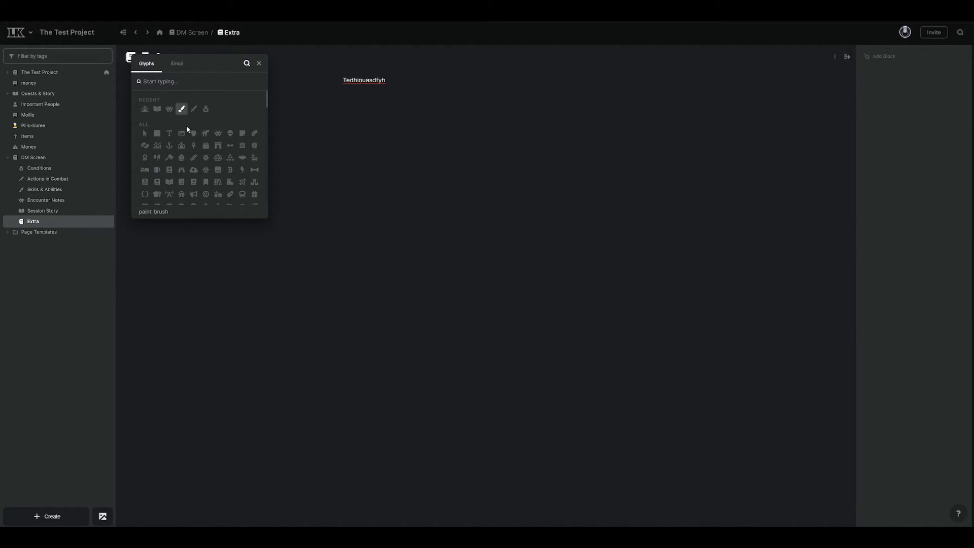
left_click(195, 158)
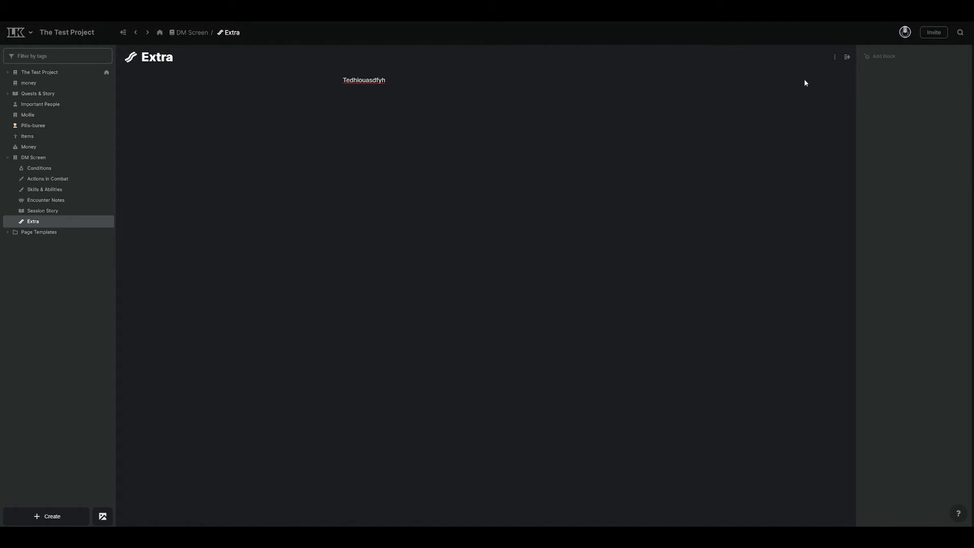
left_click(880, 58)
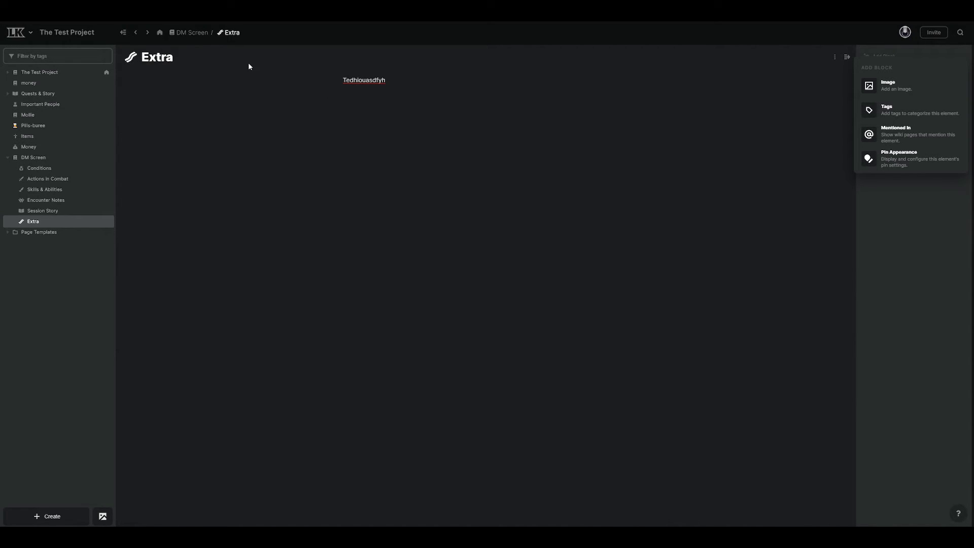
left_click(194, 34)
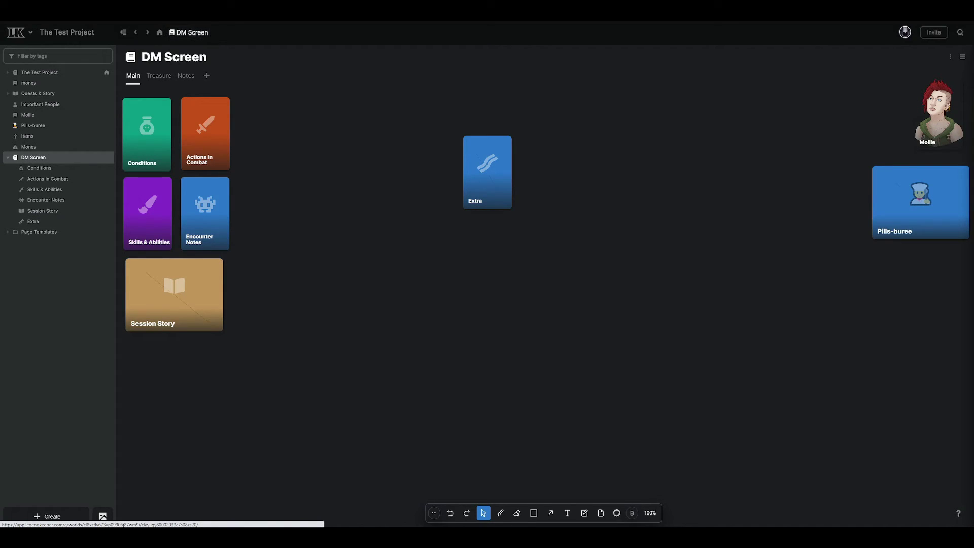
- Shift the Extra card down, preview and close it, then color it purple
left_click_drag(483, 182, 495, 242)
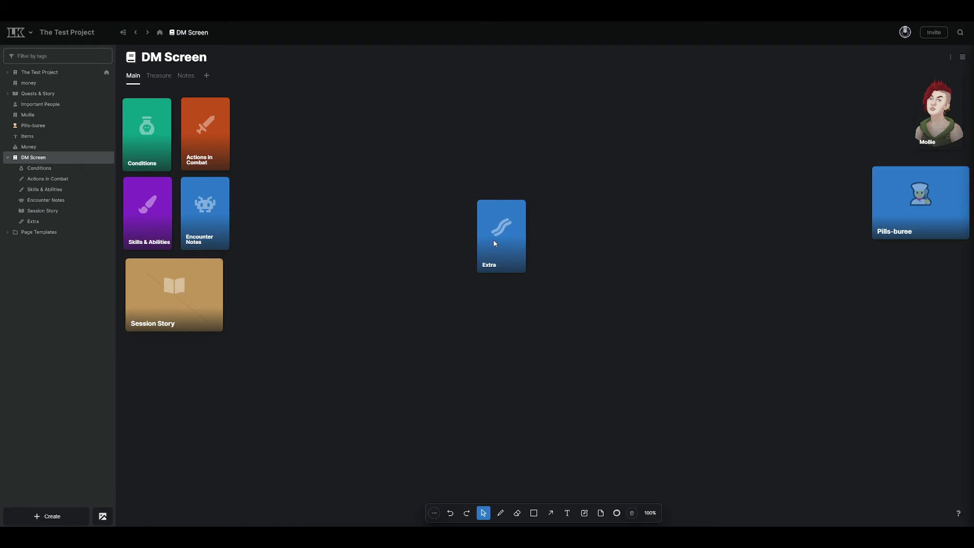
left_click(496, 241)
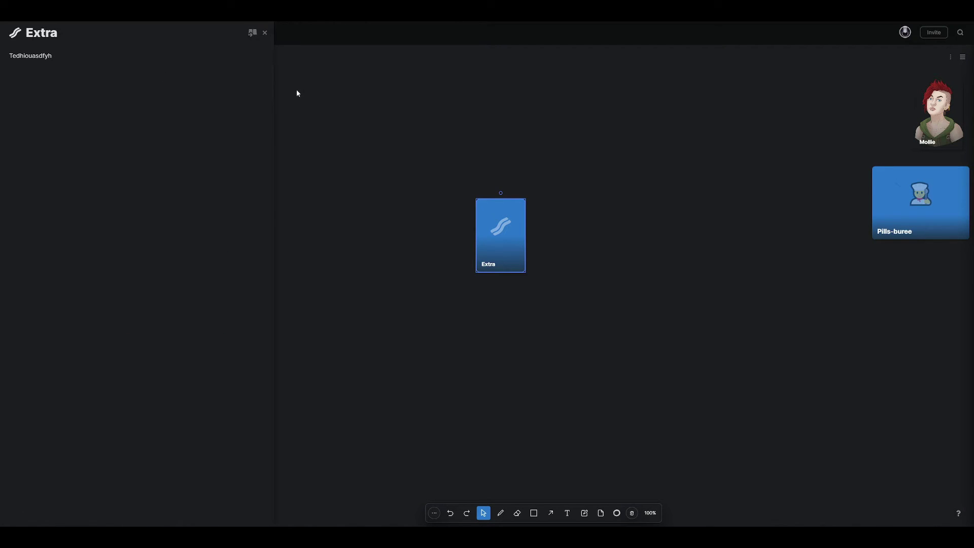
left_click(265, 32)
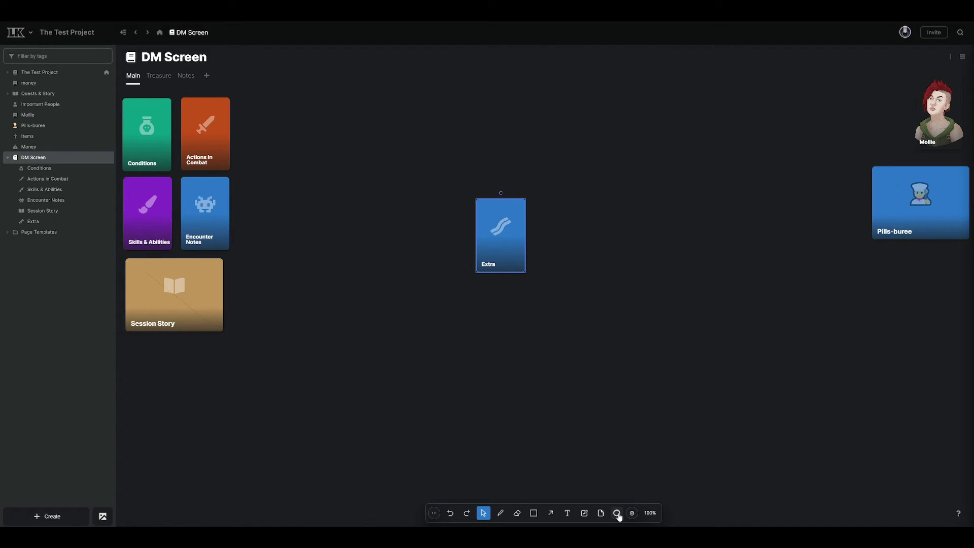
mouse_move(619, 515)
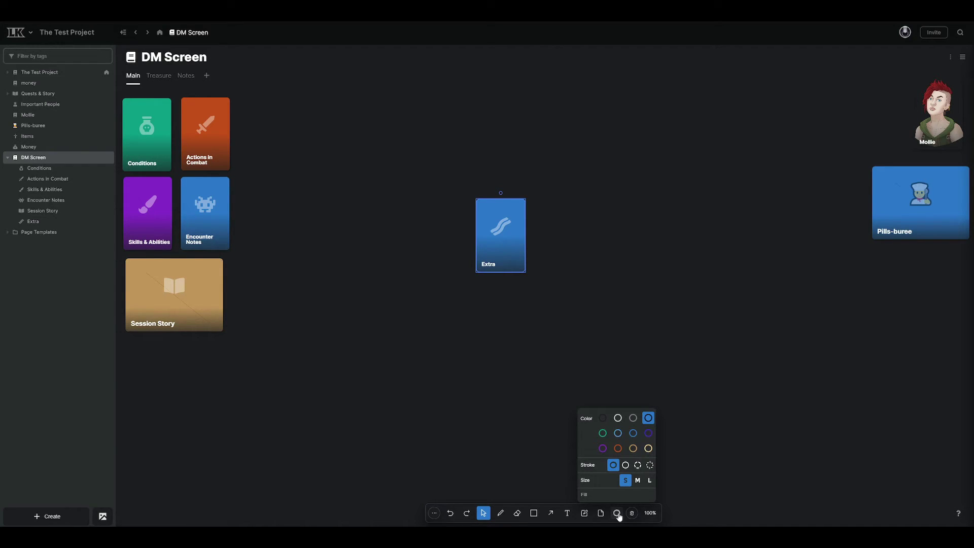
left_click(623, 436)
left_click(633, 449)
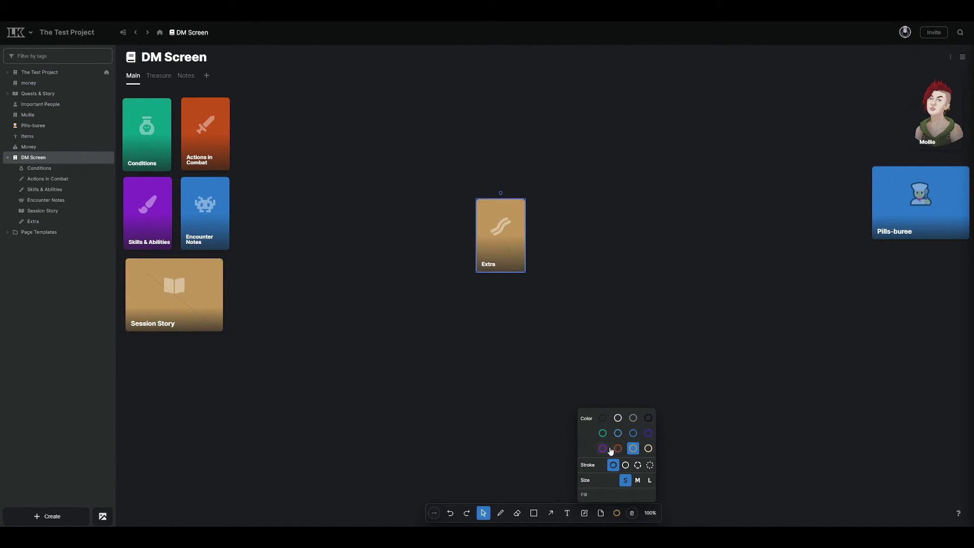
left_click(604, 449)
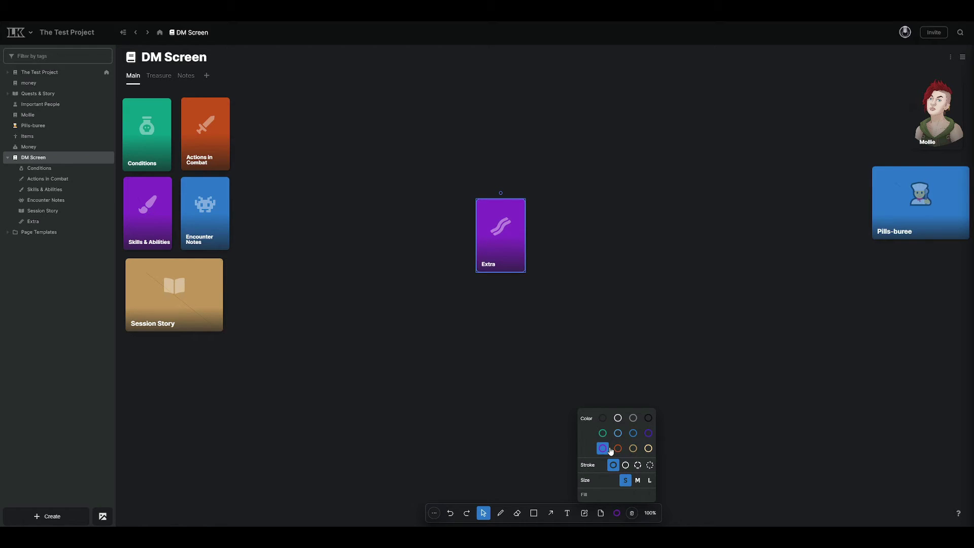
- Set the Extra card to medium size and move it to the lower left below Session Story
left_click(638, 480)
left_click(627, 482)
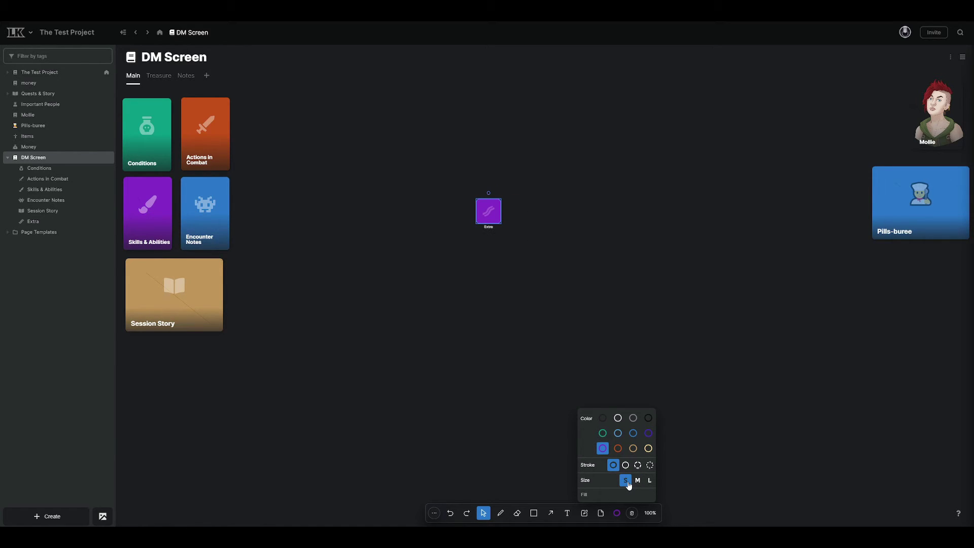
left_click(649, 482)
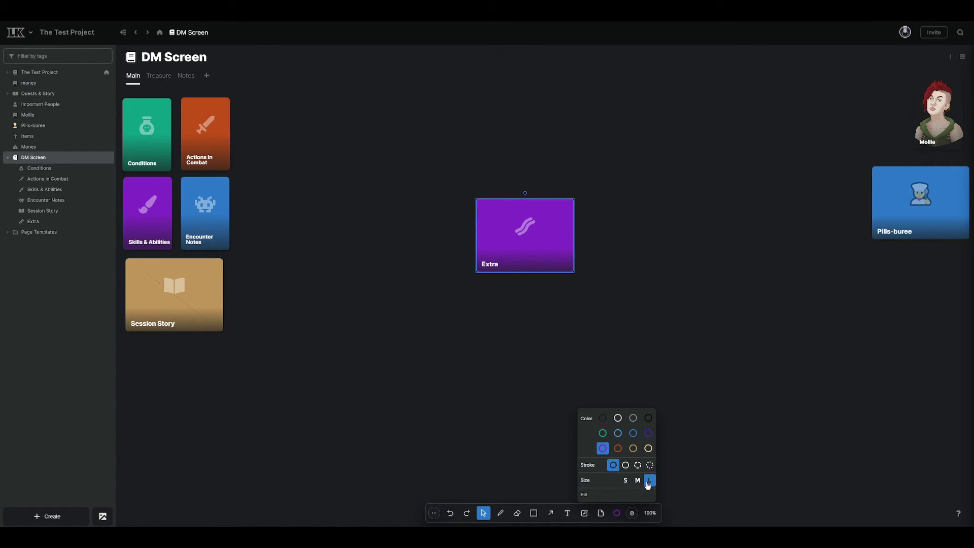
left_click(637, 480)
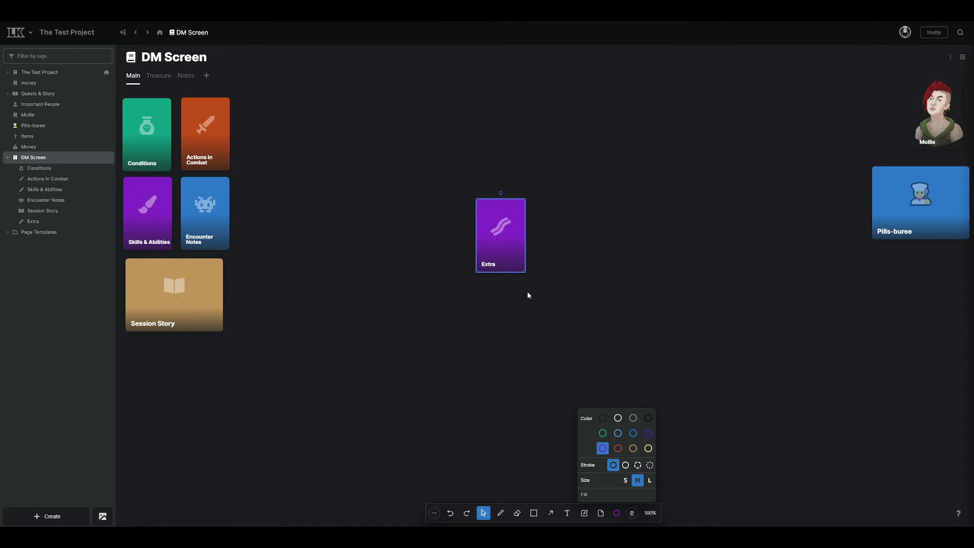
left_click_drag(507, 220, 346, 303)
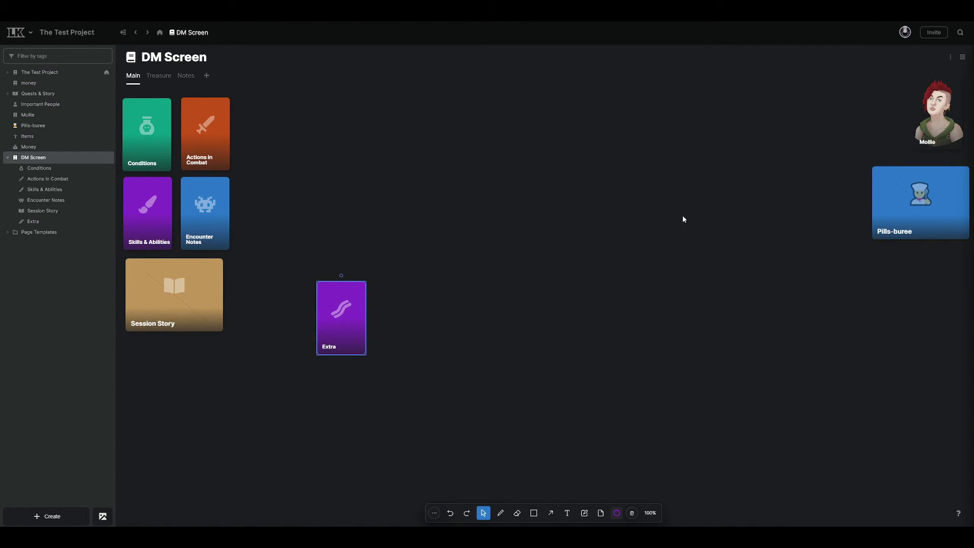